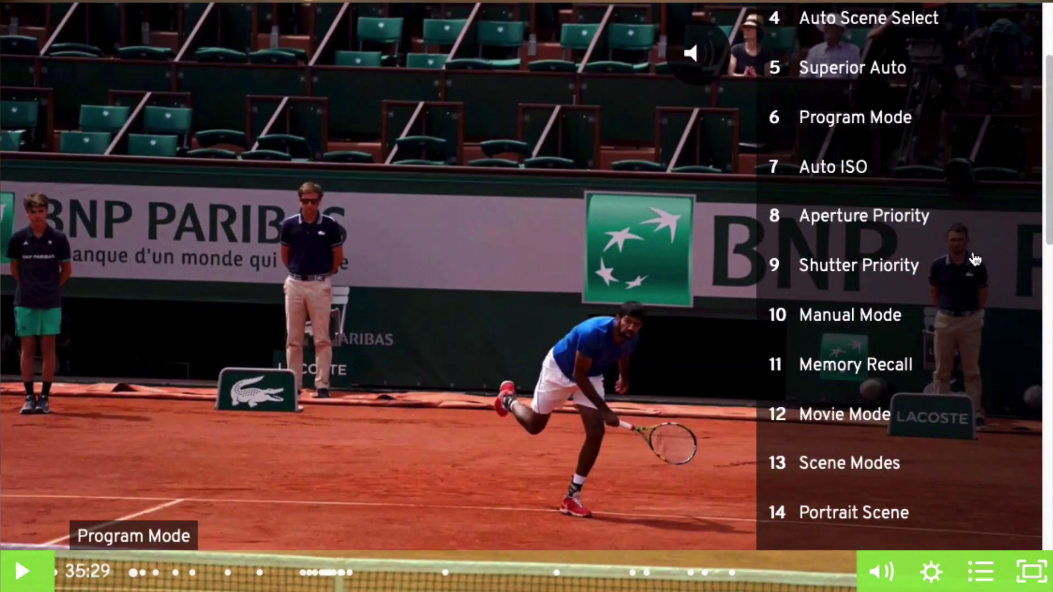
scroll(975, 260, down, 6)
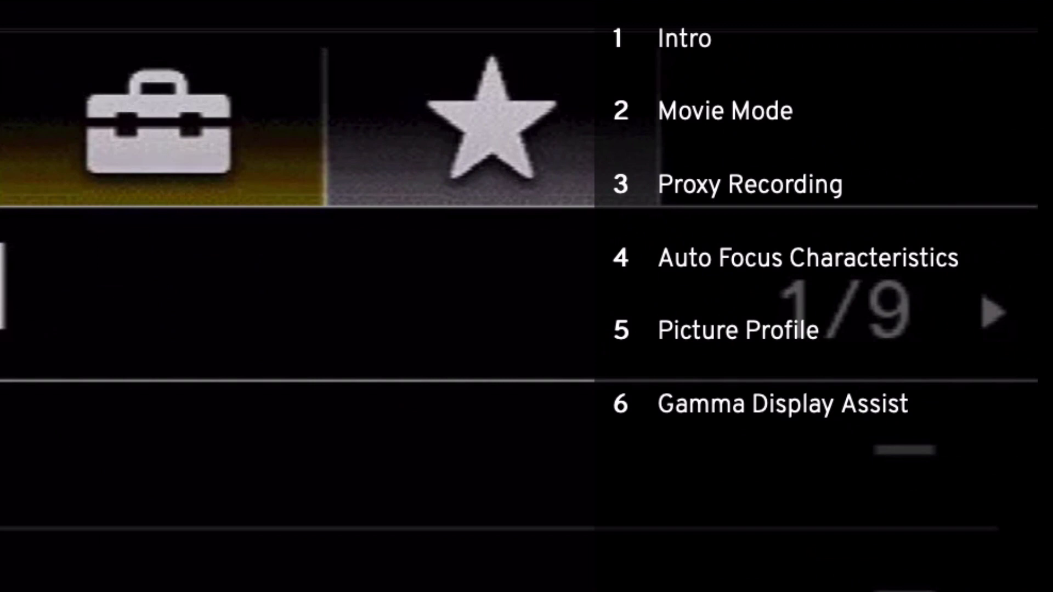
- Jump to chapter 3, Proxy Recording, in the course video
click(833, 189)
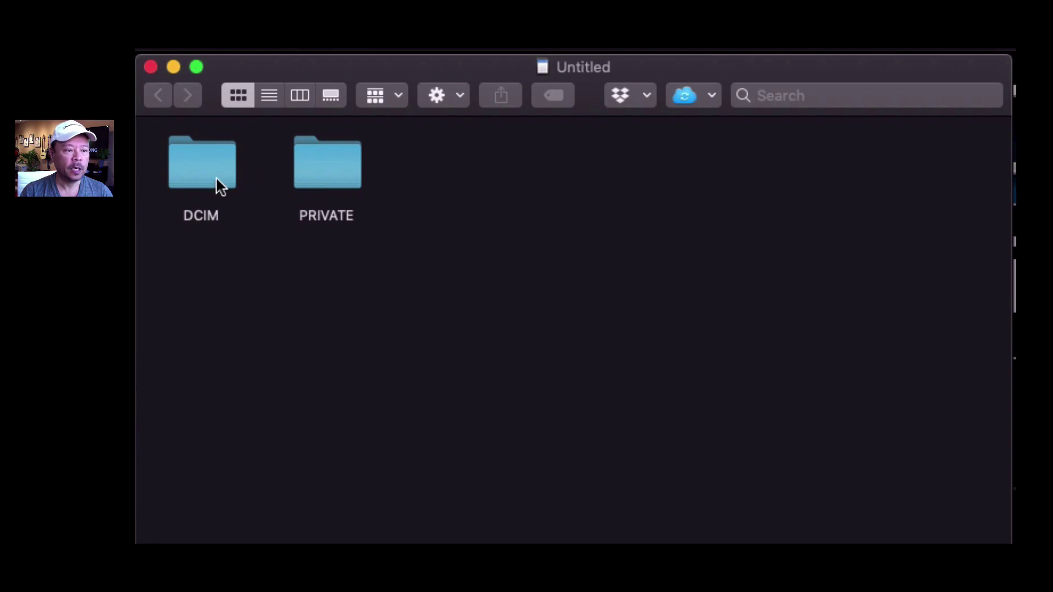
- Open the card's PRIVATE folder and select the AVCHD package
double_click(324, 164)
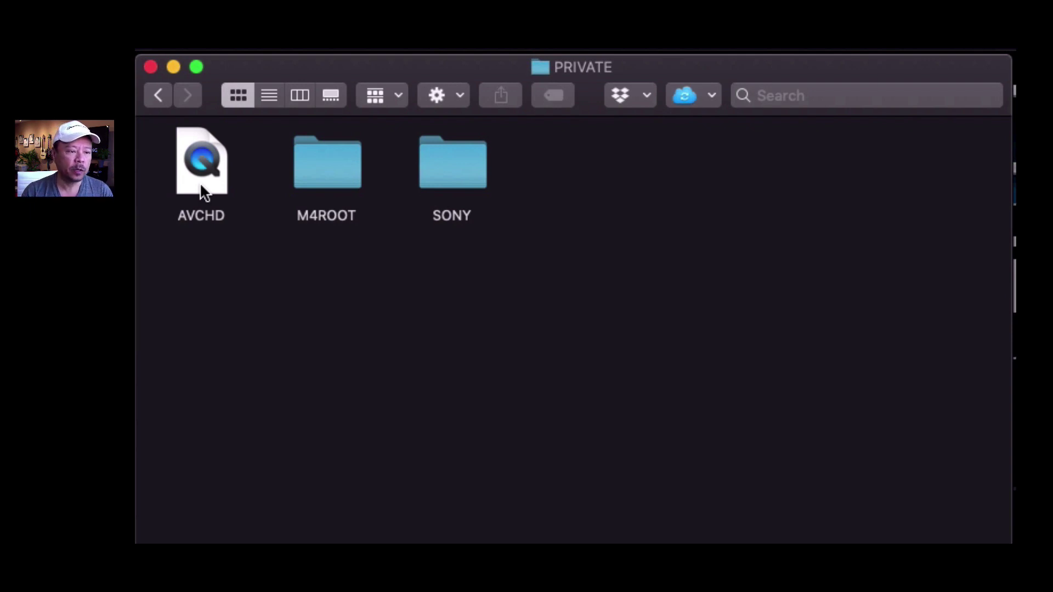
click(201, 185)
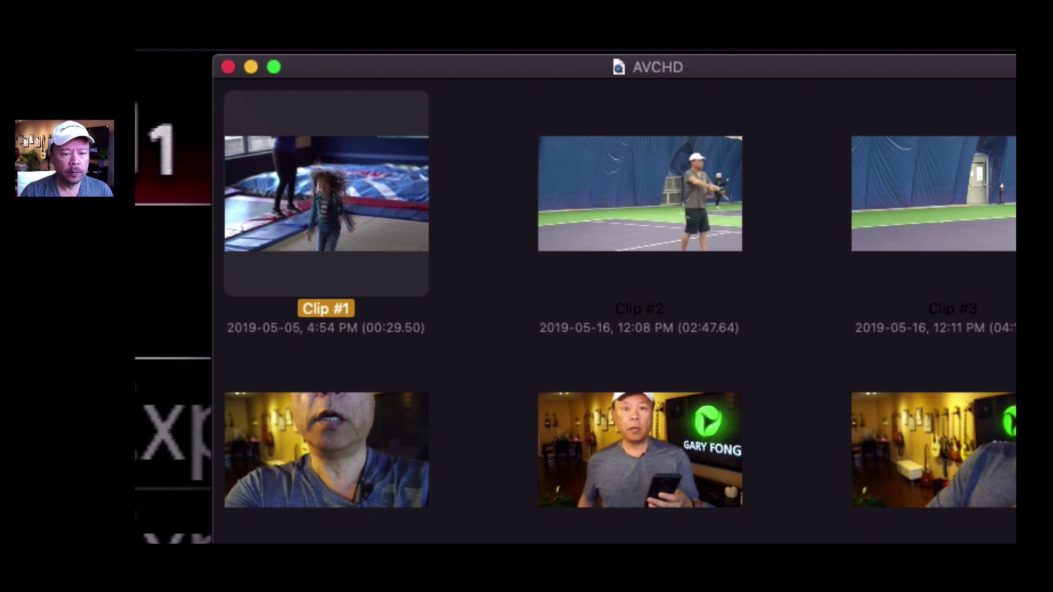
- Pick Clip #2, then close the AVCHD clip browser and the camera-menu video window
click(702, 222)
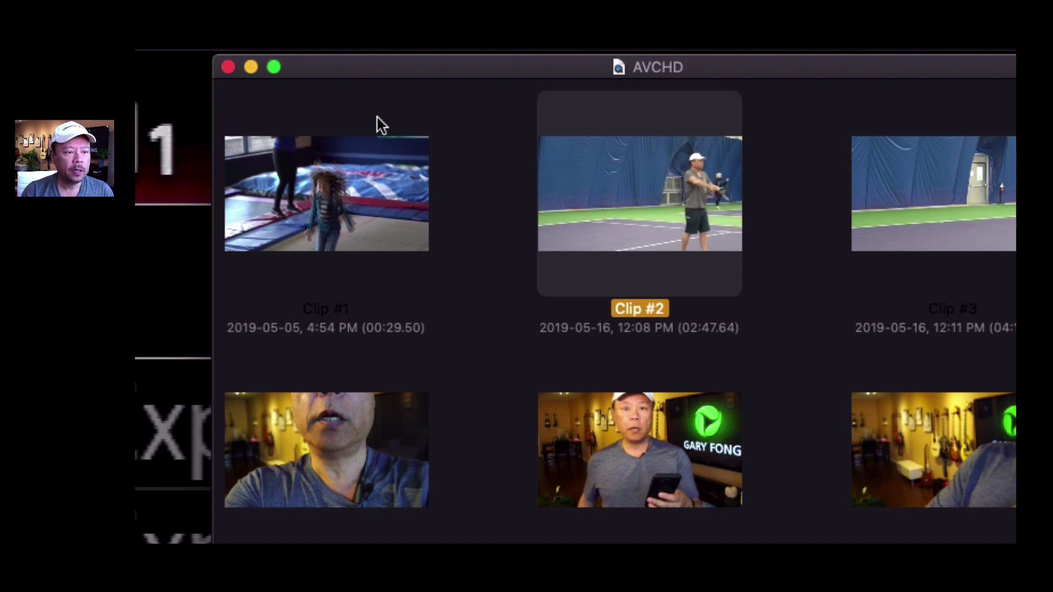
click(228, 67)
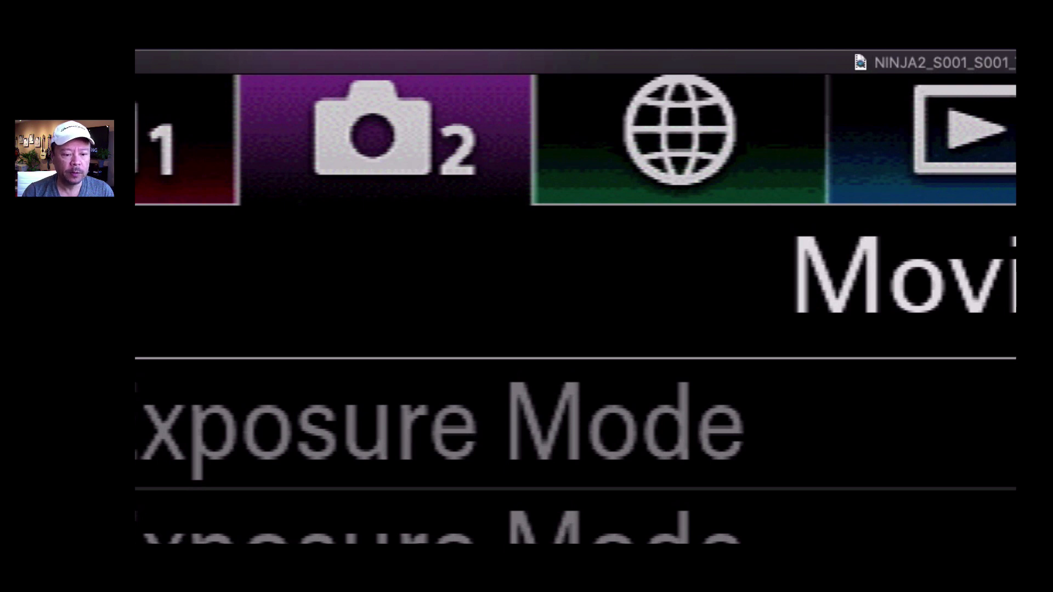
key(super+w)
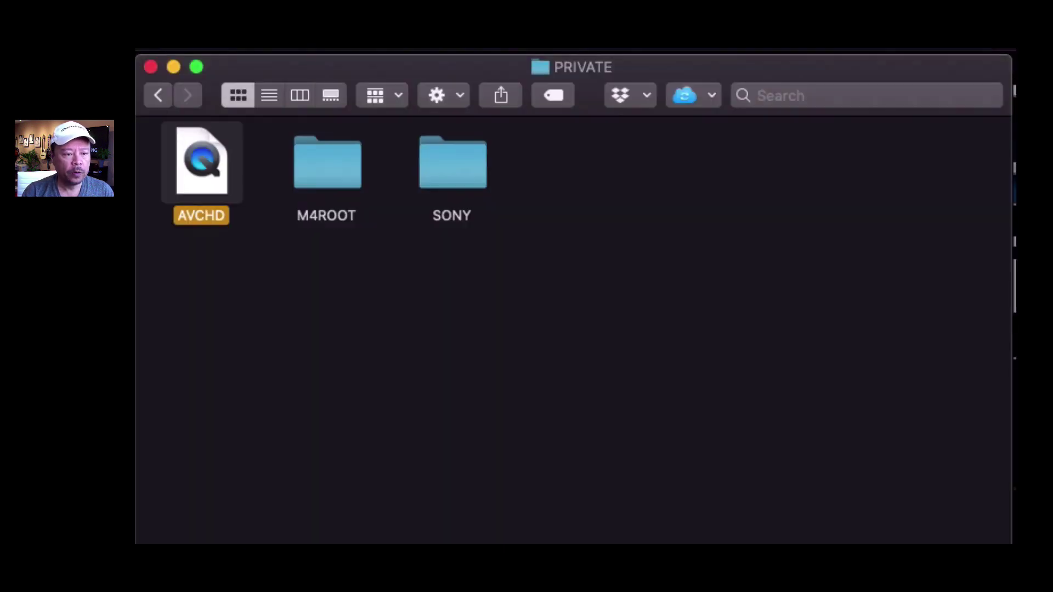
- Open M4ROOT and inspect its THMBNL and SUB folders, returning to M4ROOT each time
double_click(330, 180)
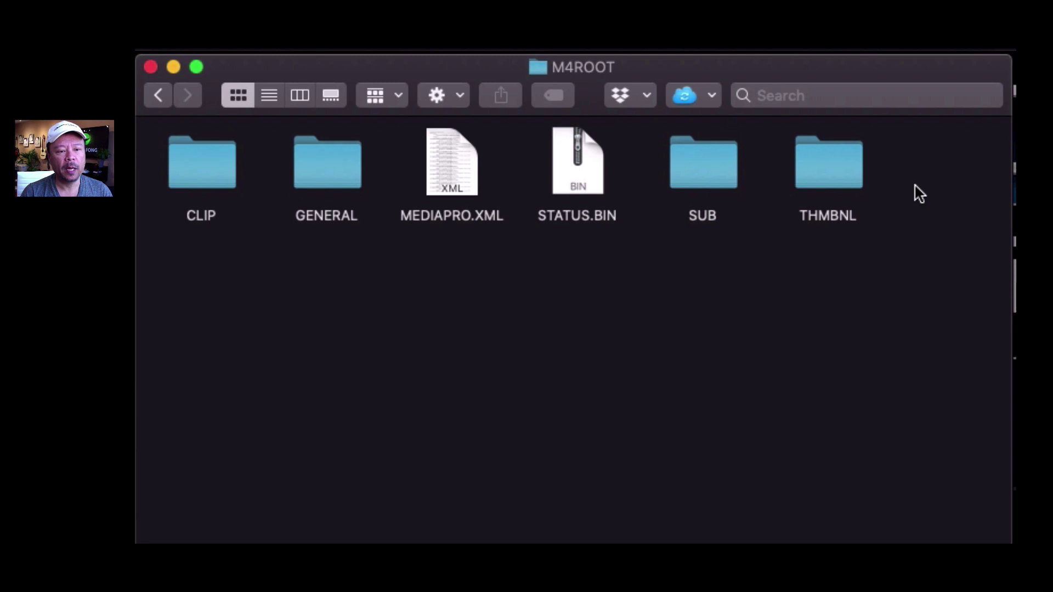
double_click(828, 166)
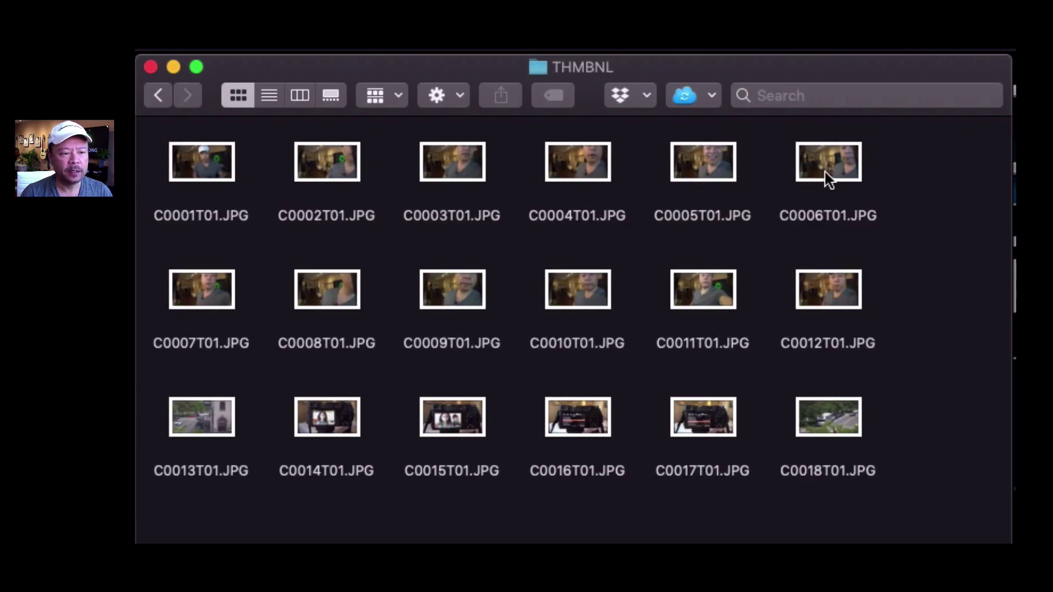
click(157, 95)
double_click(713, 170)
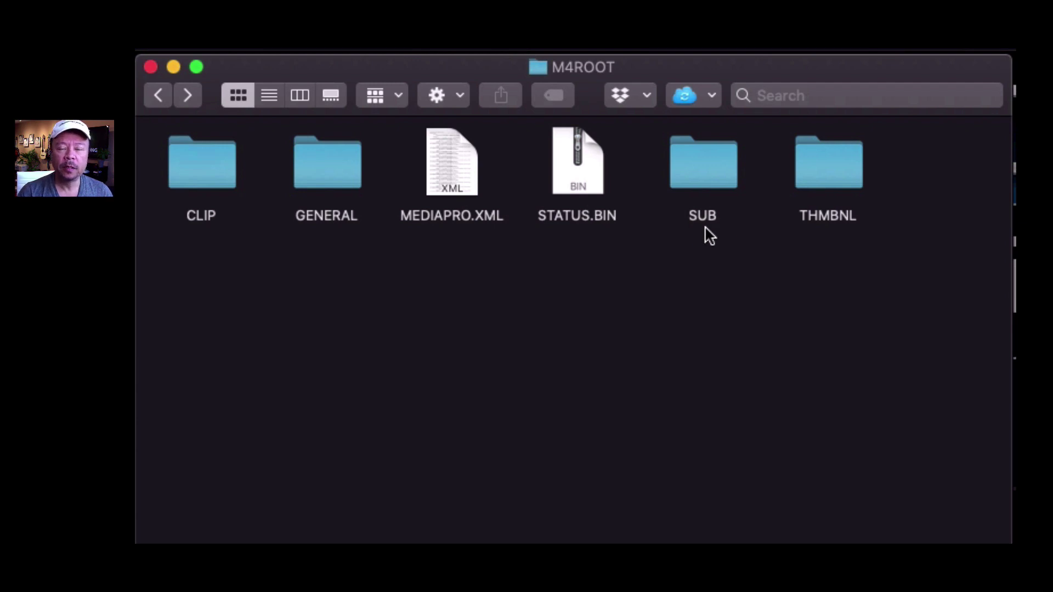
double_click(699, 181)
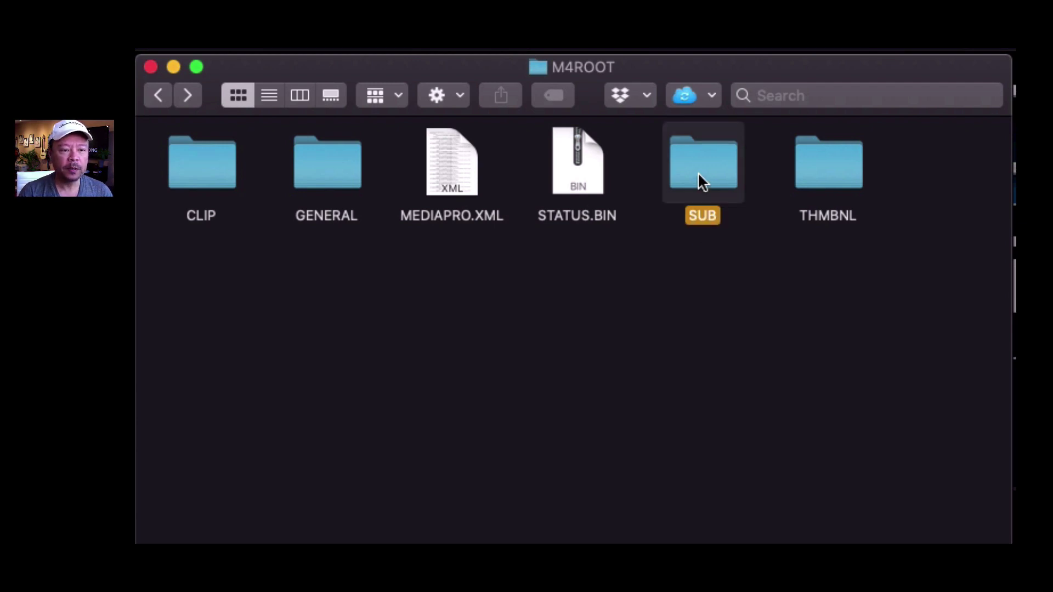
click(159, 95)
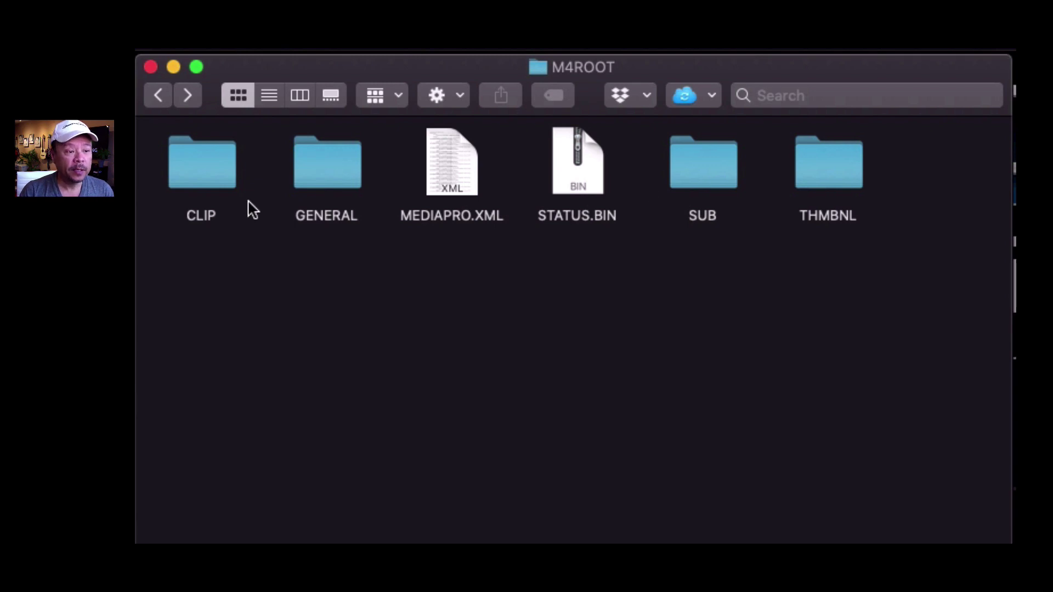
double_click(195, 170)
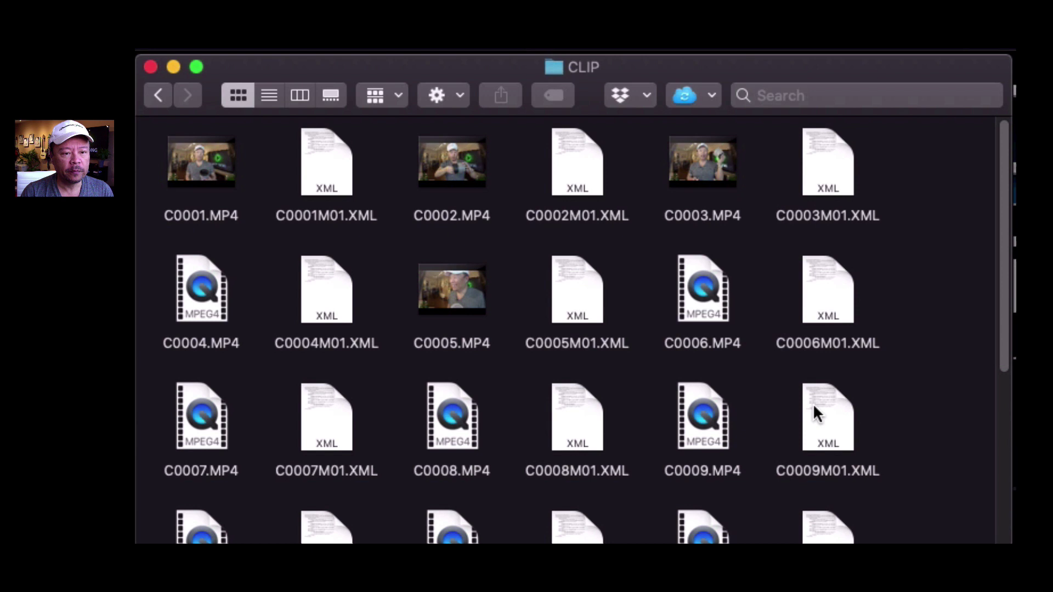
click(158, 97)
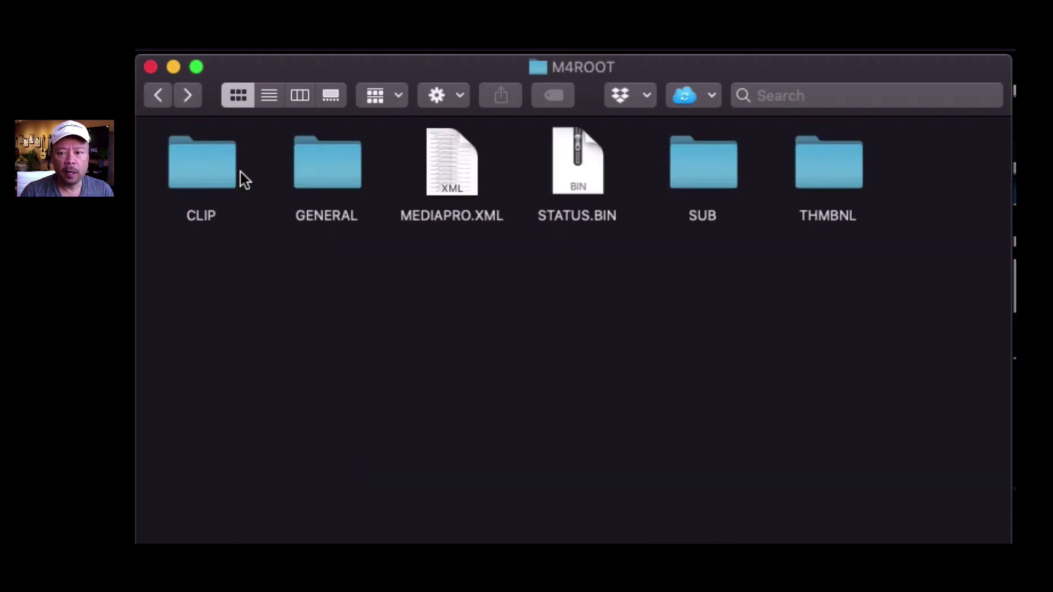
double_click(324, 174)
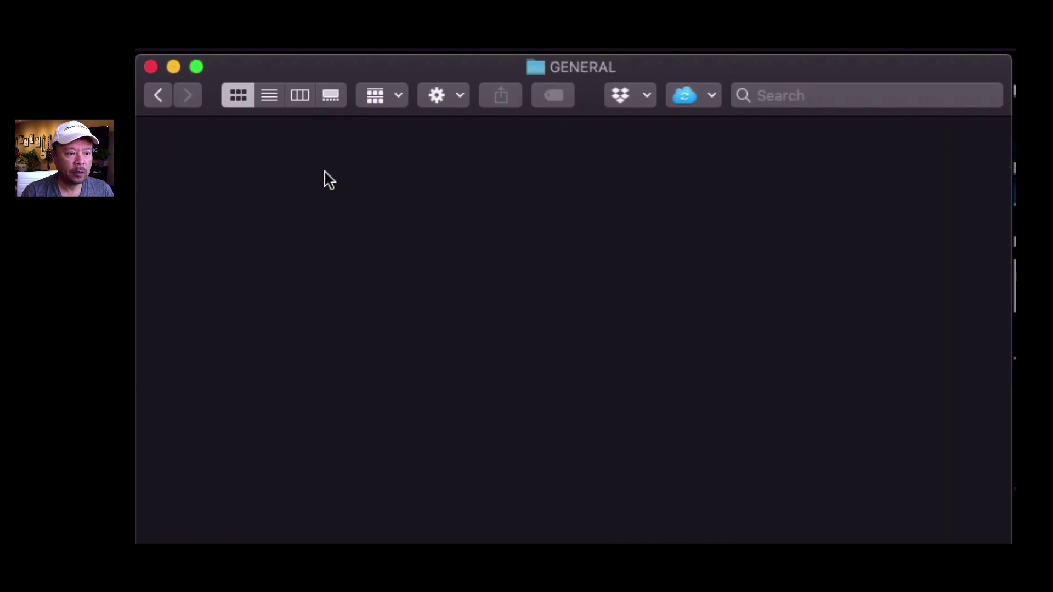
click(165, 95)
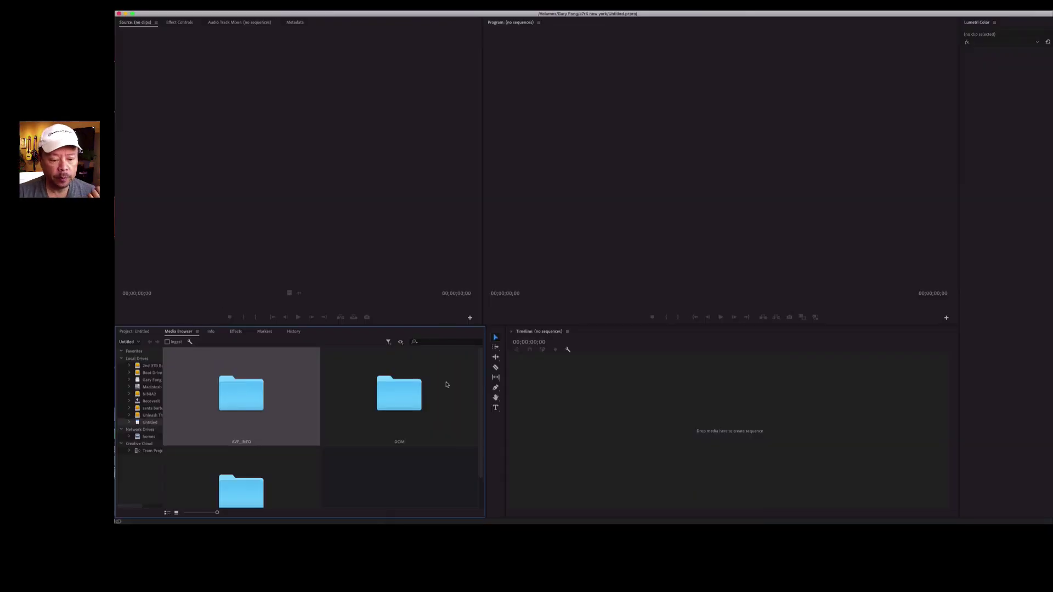
- Browse the Media Browser through PRIVATE > M4ROOT > CLIP to show C0017.MP4 and C0018.MP4
scroll(445, 384, down, 2)
scroll(446, 384, up, 2)
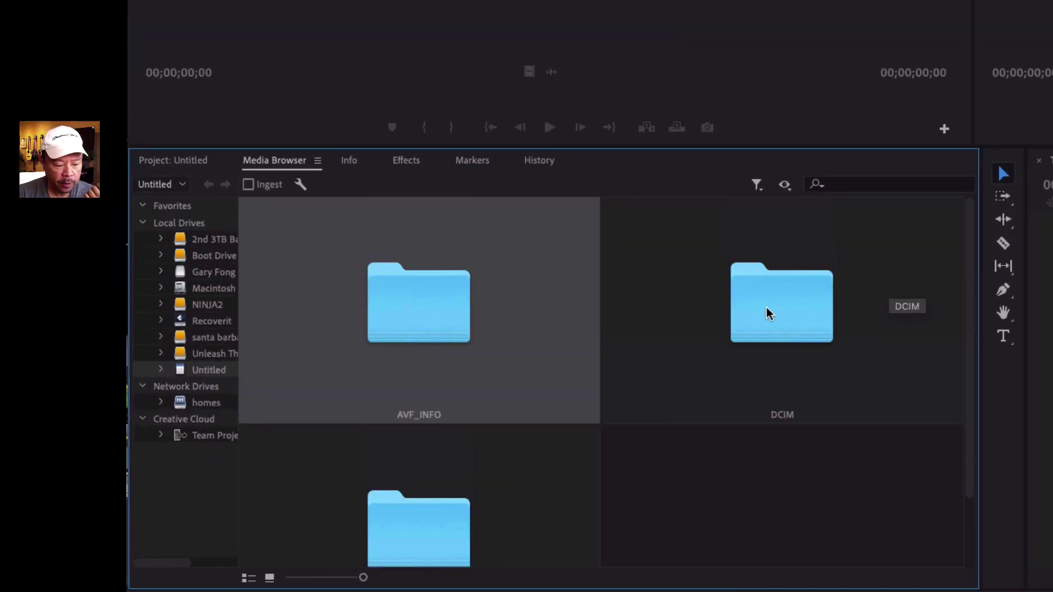
scroll(707, 371, down, 2)
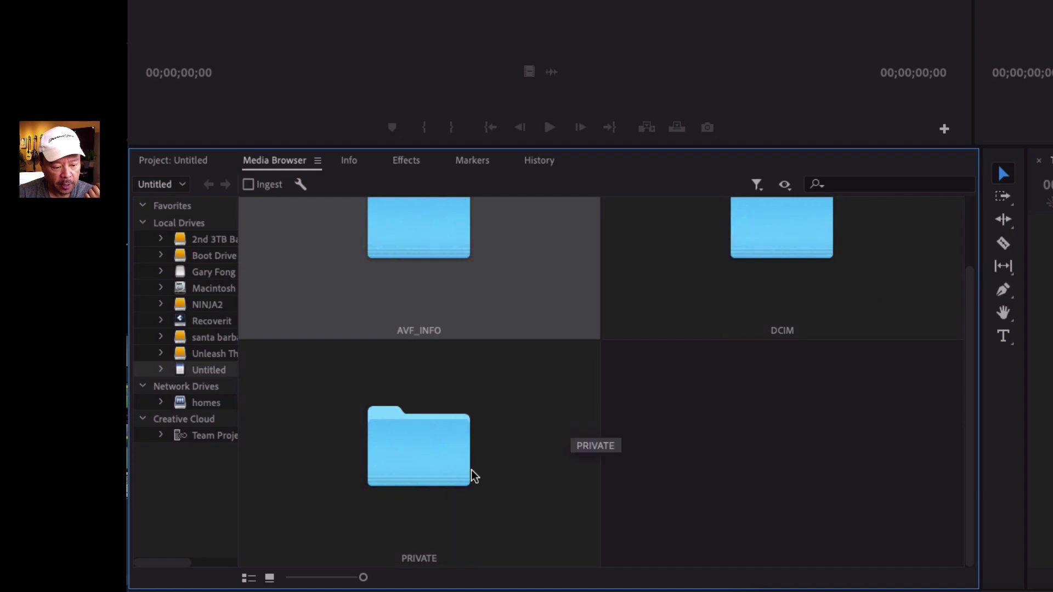
double_click(428, 449)
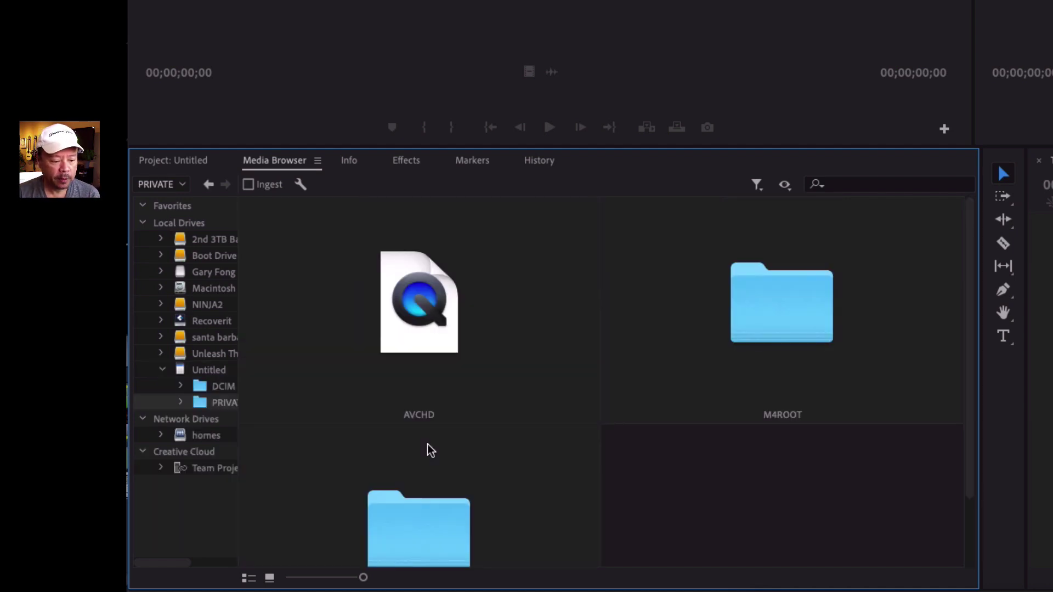
scroll(427, 445, down, 2)
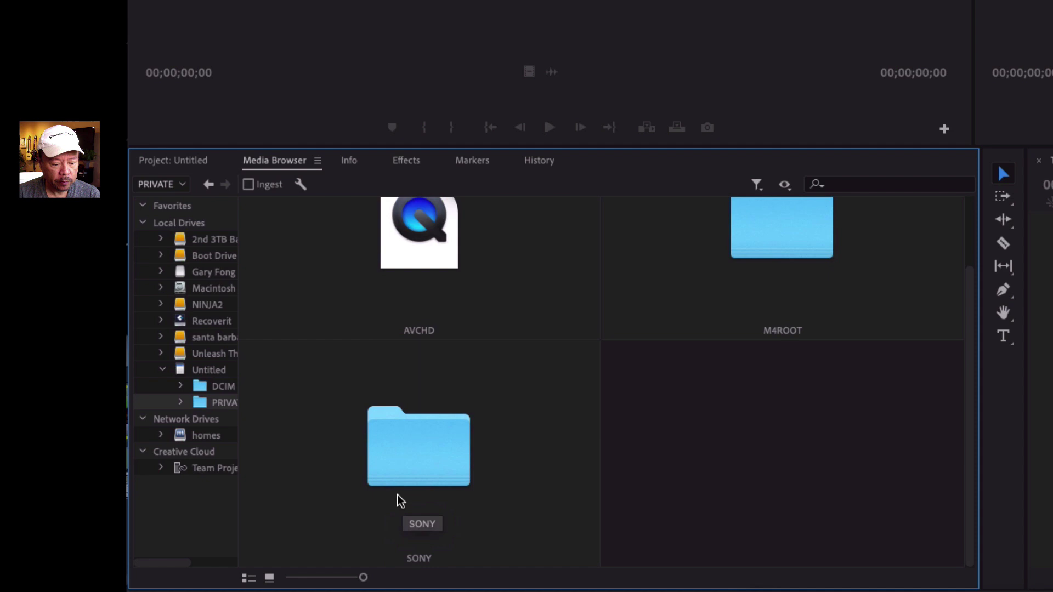
scroll(825, 285, up, 2)
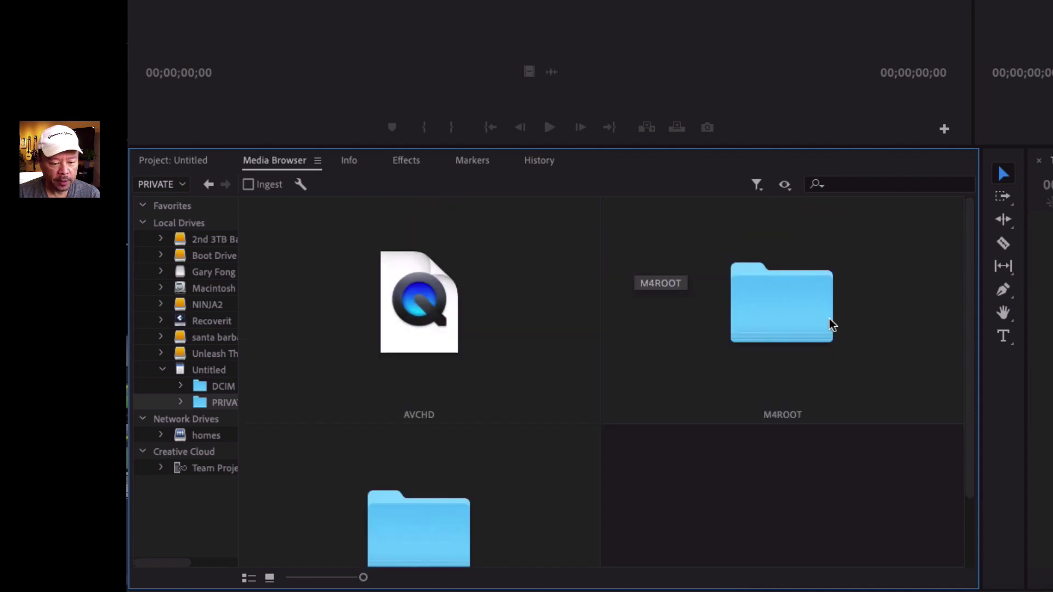
double_click(795, 329)
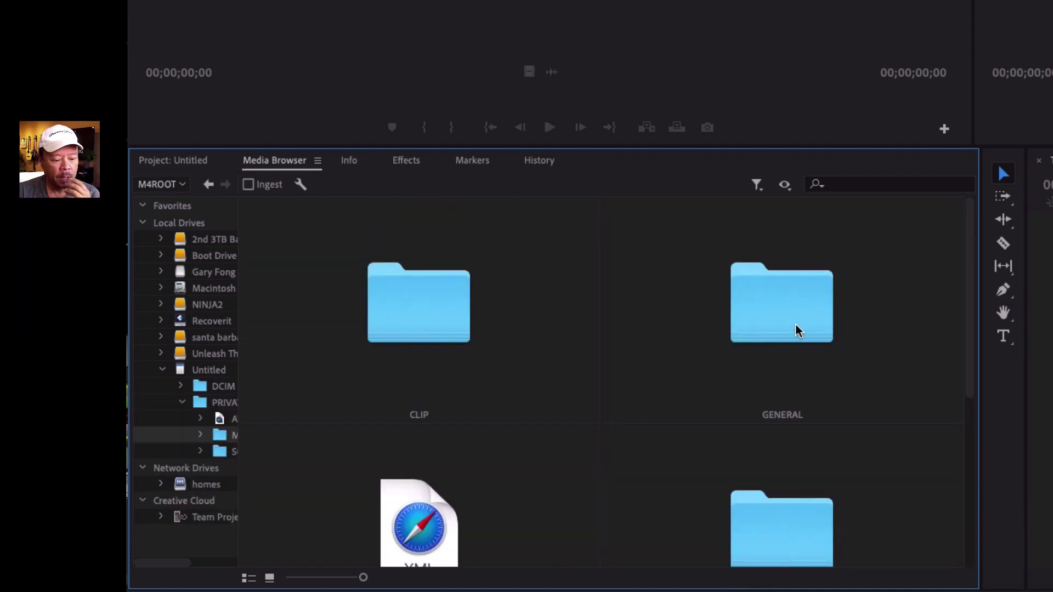
double_click(411, 322)
scroll(427, 467, down, 2)
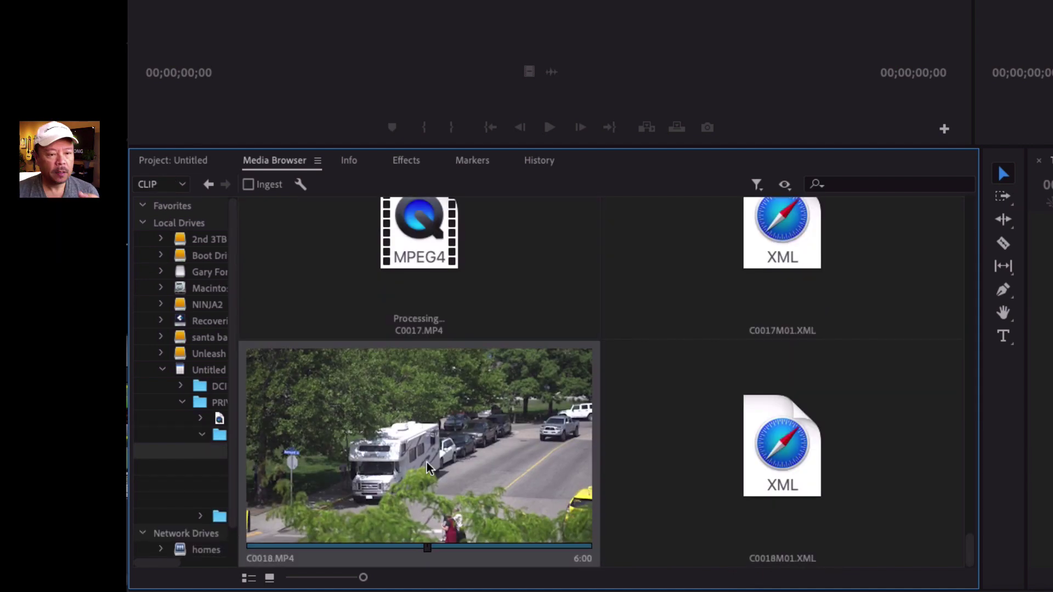
- Import C0018.MP4 from the Media Browser into the Untitled project
right_click(418, 428)
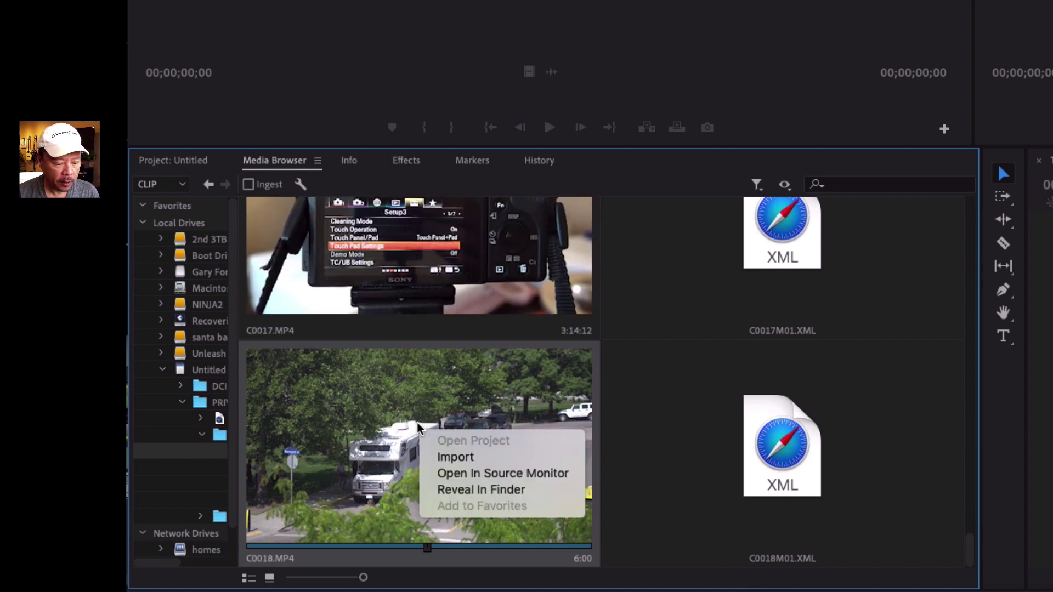
click(435, 456)
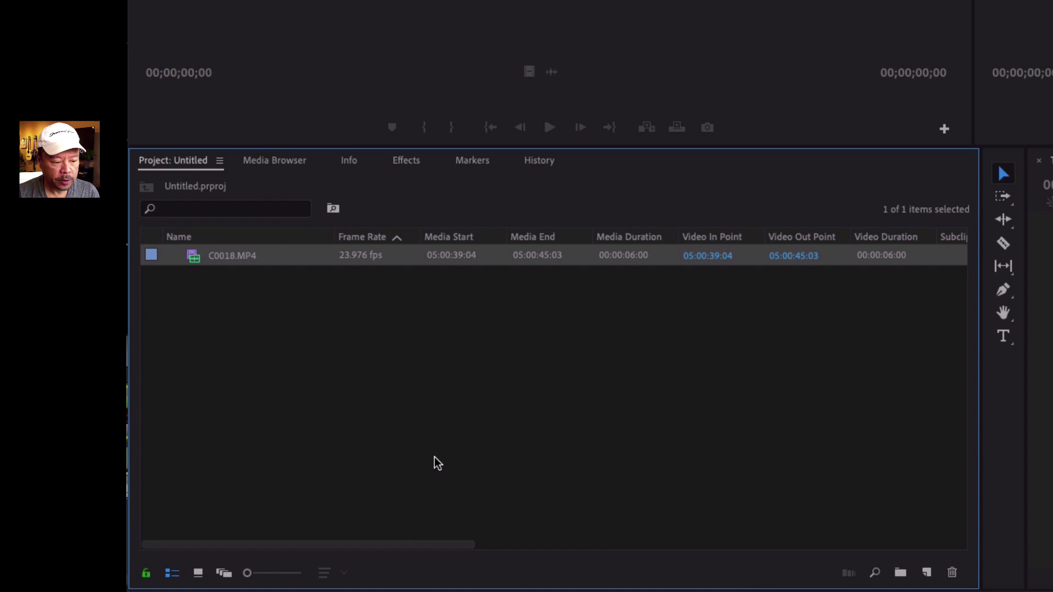
- Attach C0018S03.MP4 from PRIVATE > M4ROOT > SUB as the proxy for C0018.MP4
right_click(255, 264)
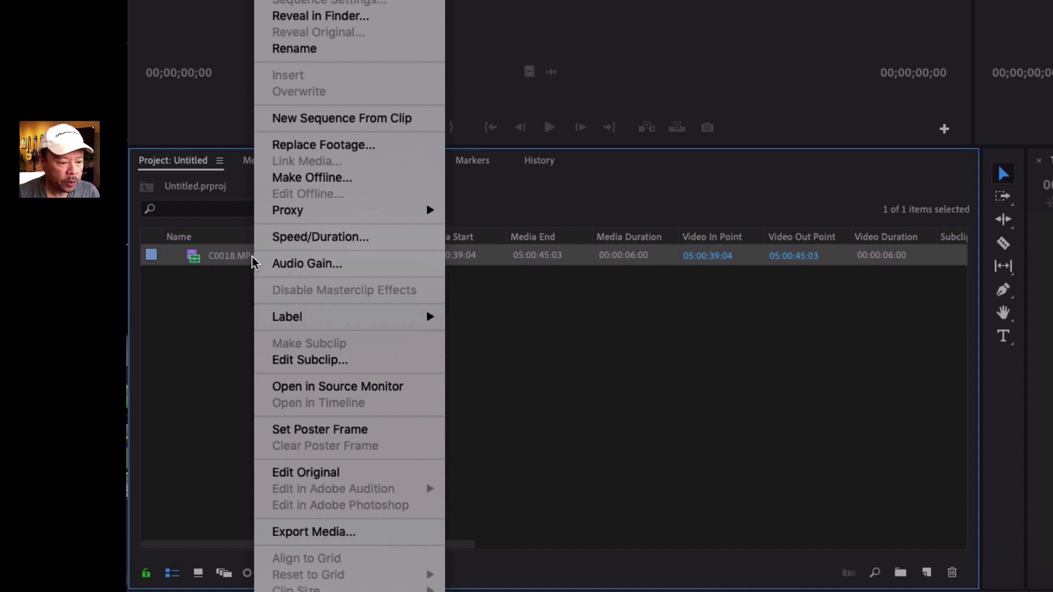
mouse_move(293, 215)
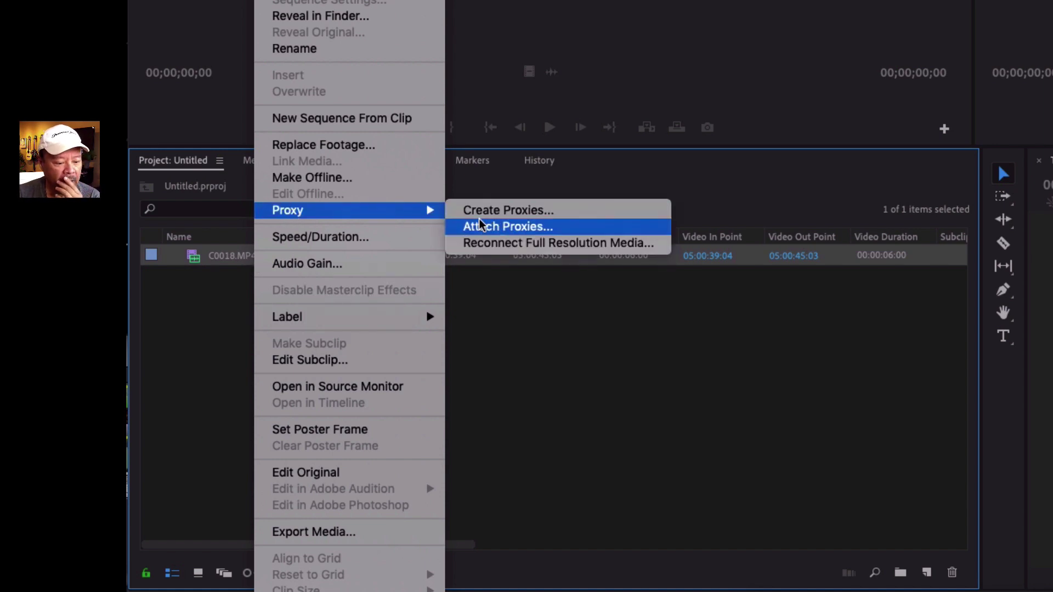
click(530, 228)
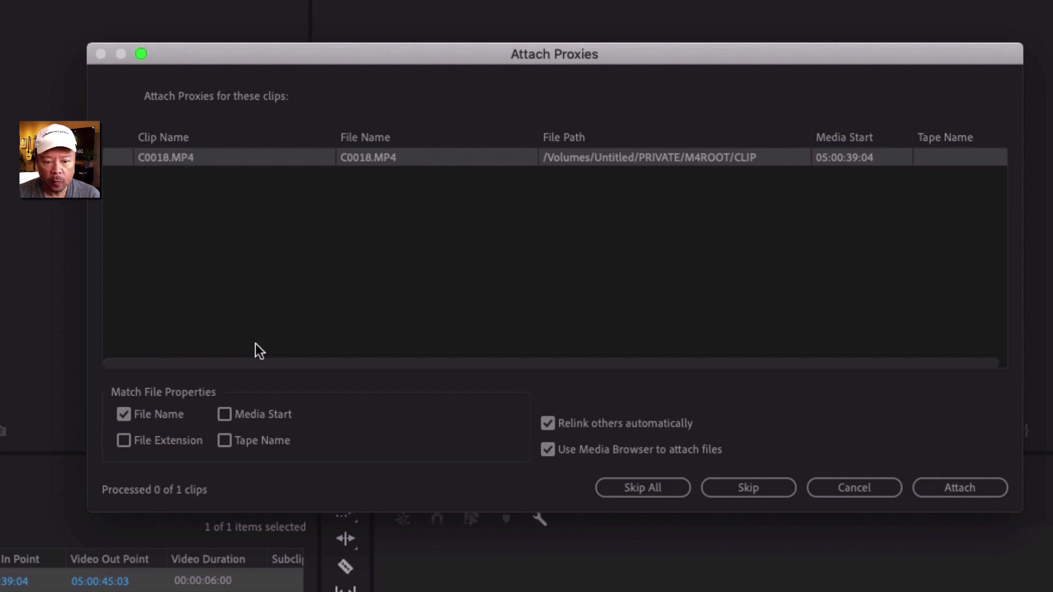
click(960, 488)
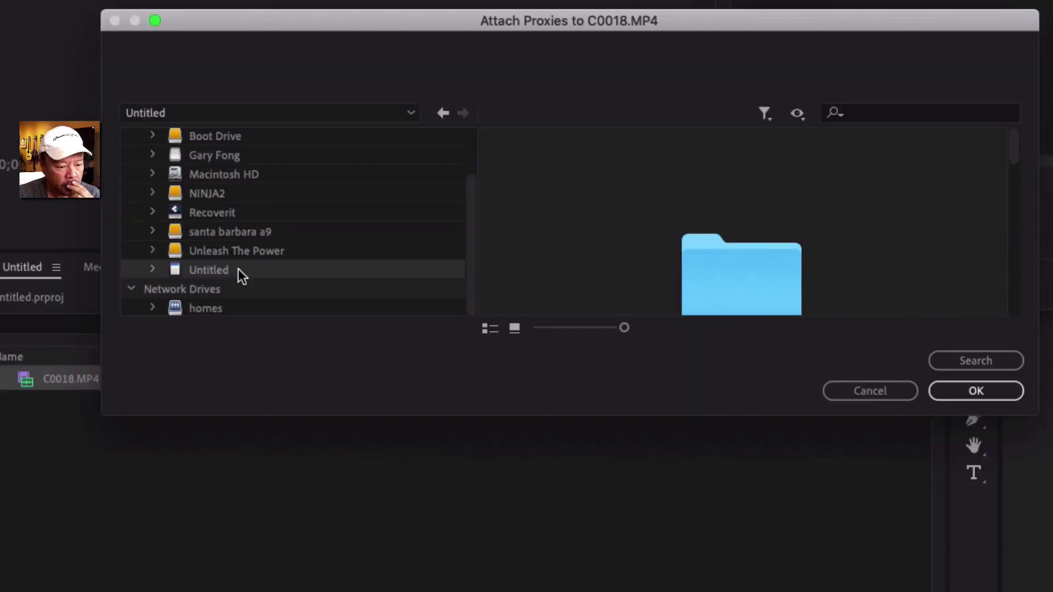
scroll(630, 241, down, 3)
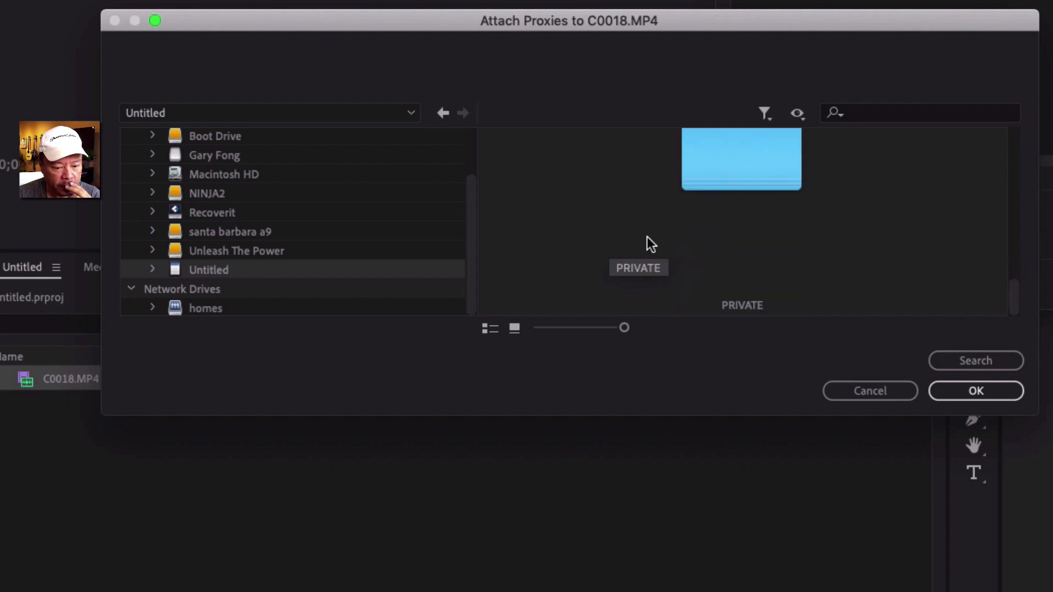
double_click(732, 205)
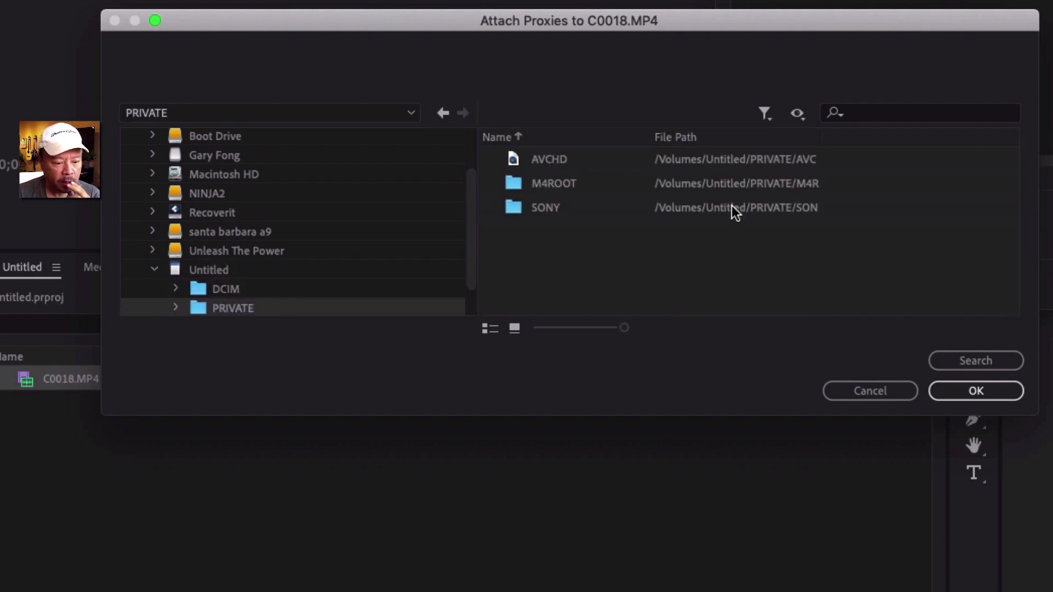
double_click(698, 185)
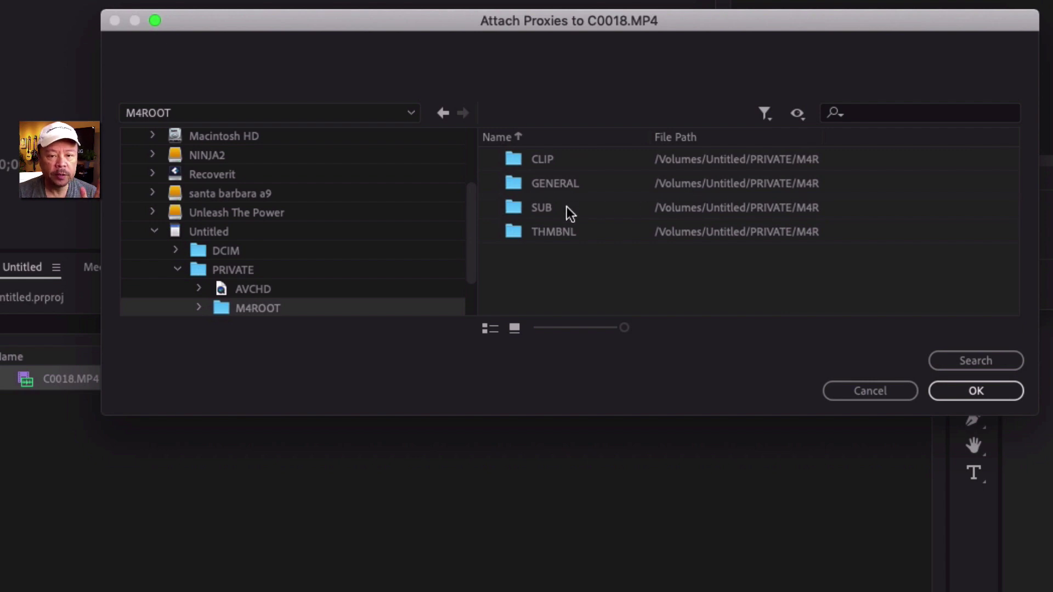
double_click(567, 206)
click(694, 158)
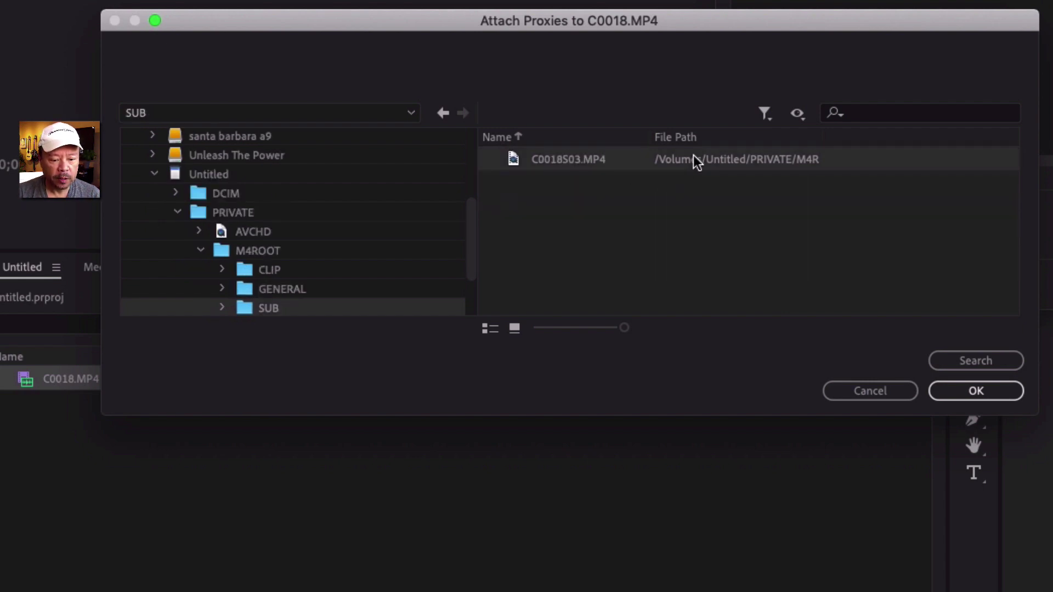
click(987, 389)
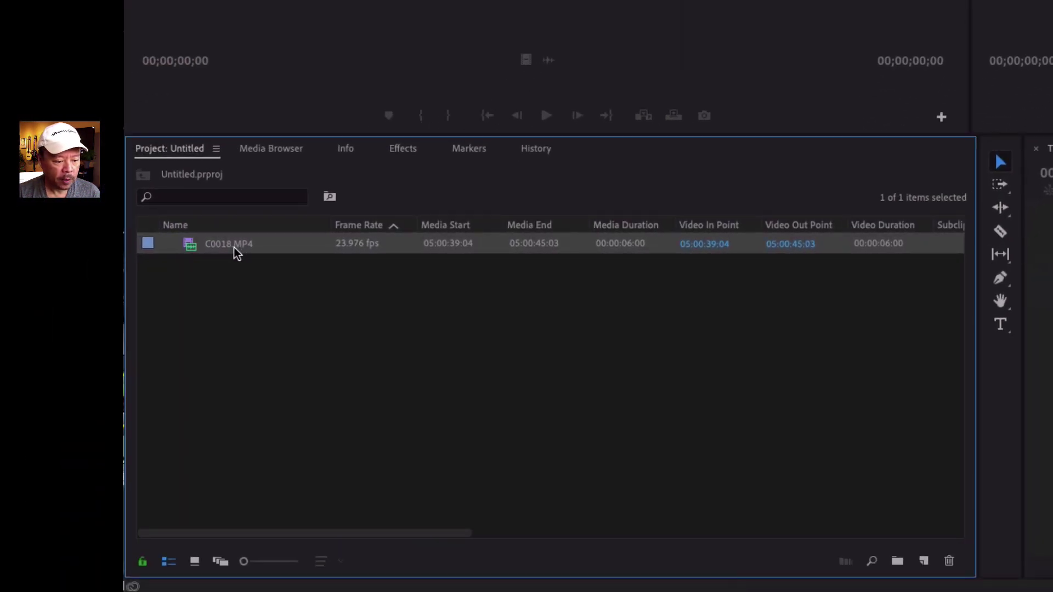
- Add the Toggle Proxies button to the Program monitor's transport bar using the Button Editor
mouse_move(237, 252)
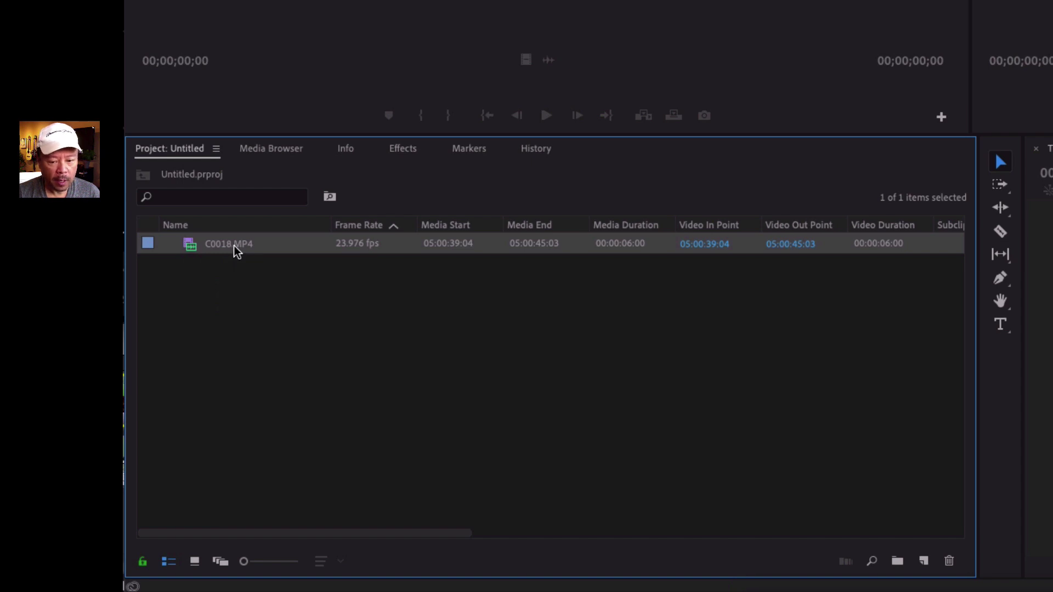
click(237, 253)
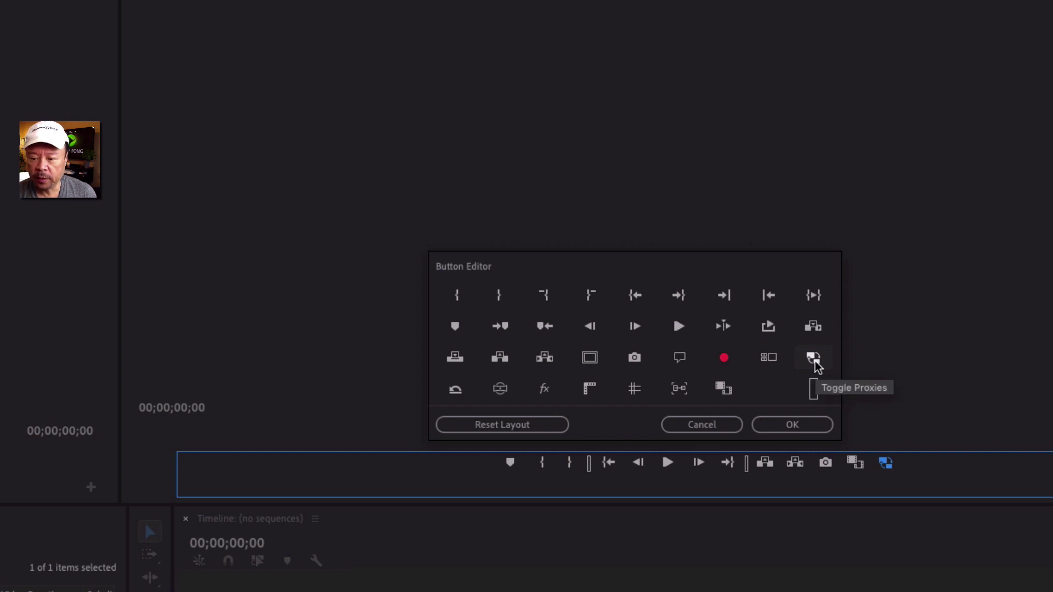
drag(816, 363, 904, 466)
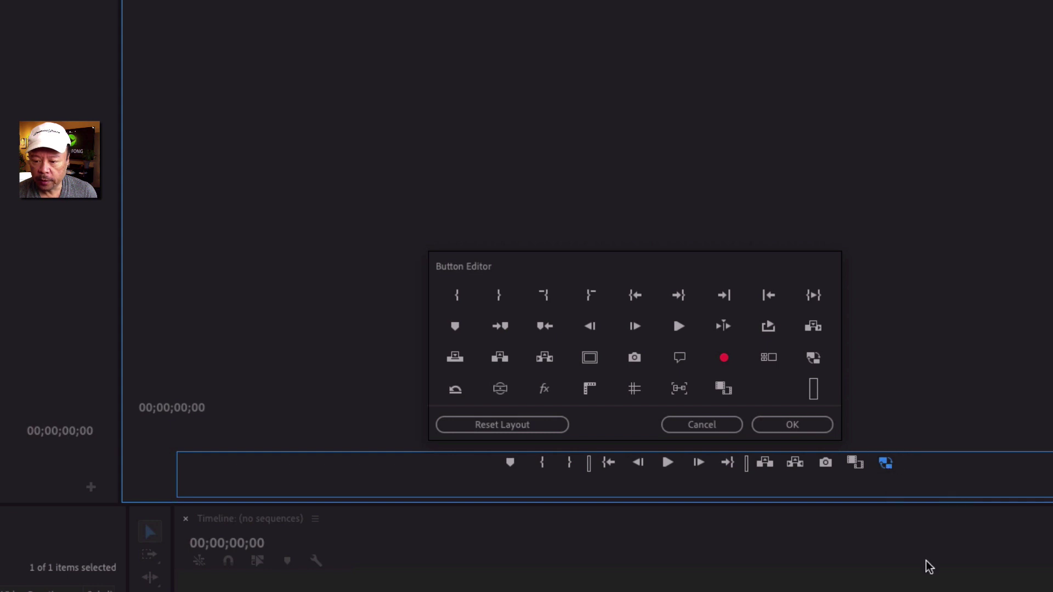
click(796, 425)
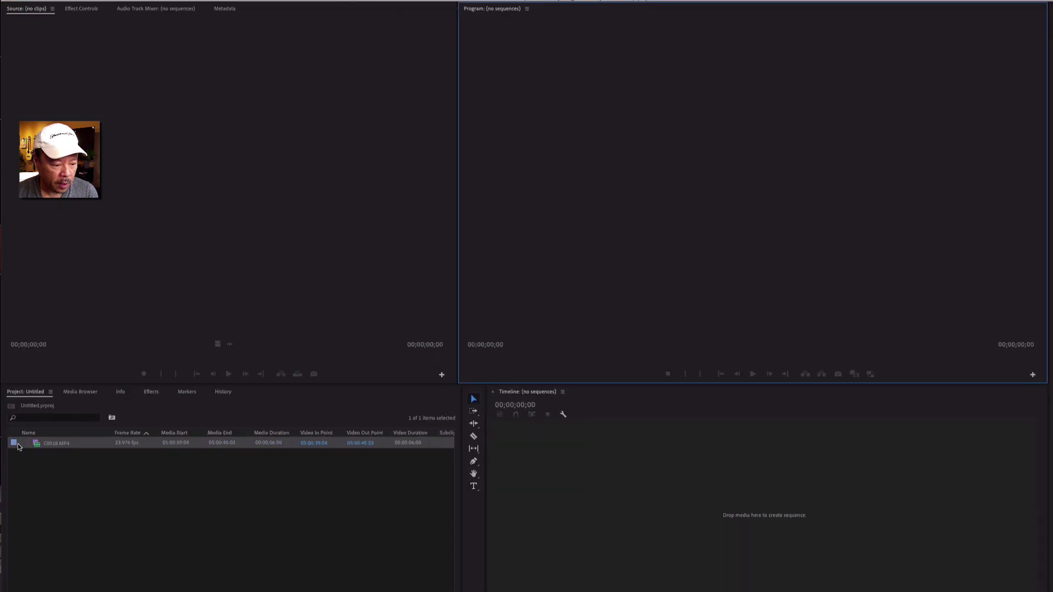
- Create a C0018 sequence from the clip and scrub it with proxy playback enabled
drag(34, 446, 518, 443)
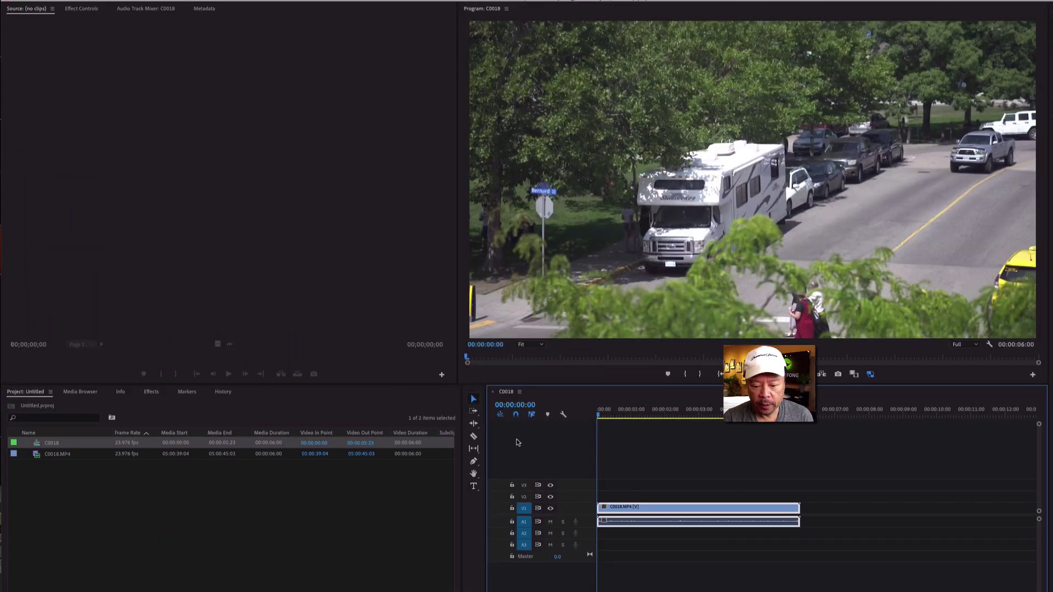
click(871, 376)
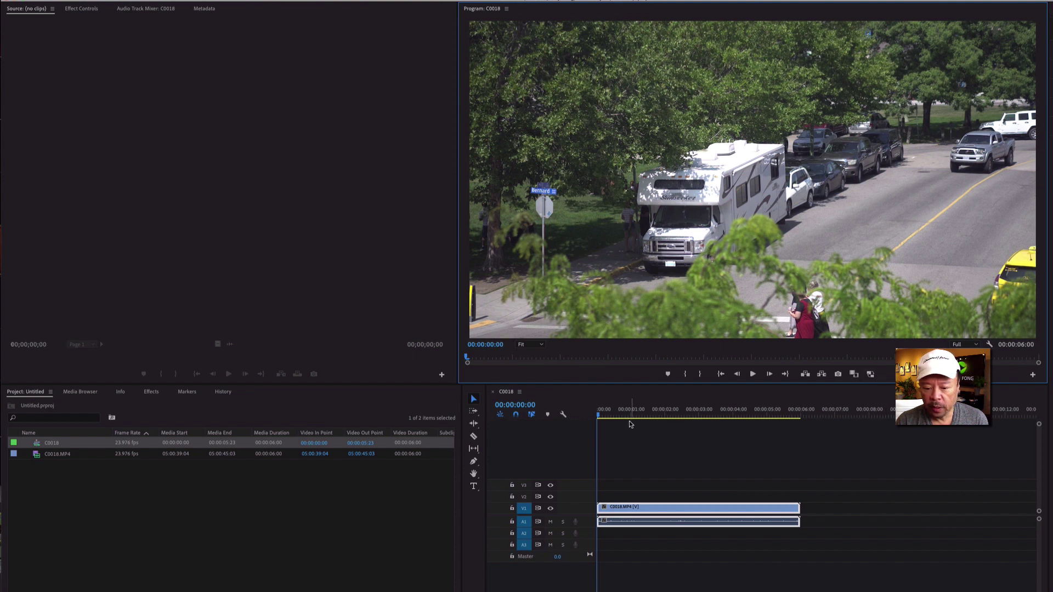
mouse_move(628, 417)
mouse_down()
mouse_move(760, 421)
mouse_move(643, 421)
mouse_up()
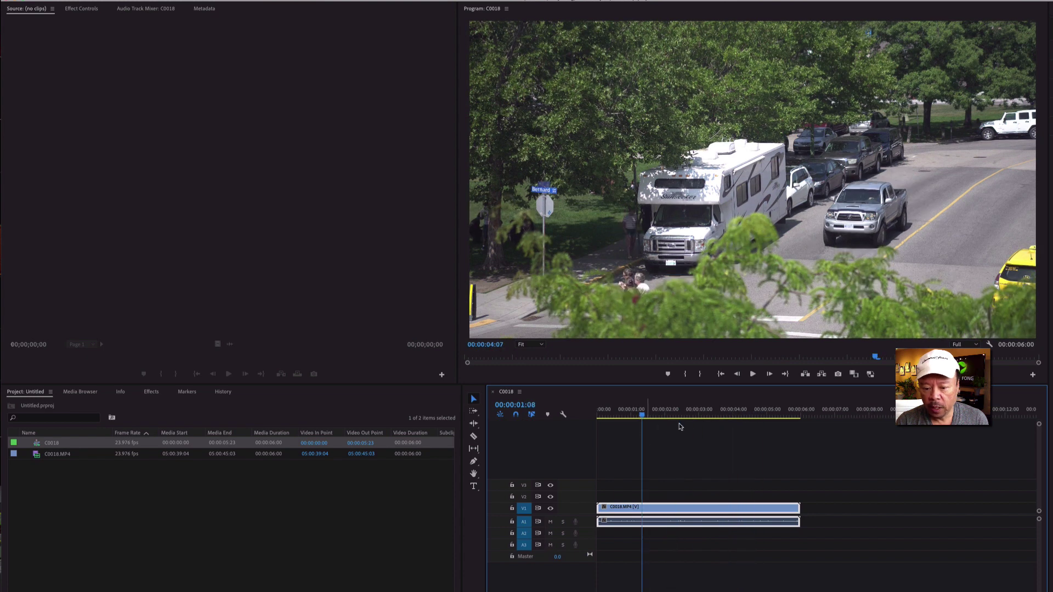
click(871, 374)
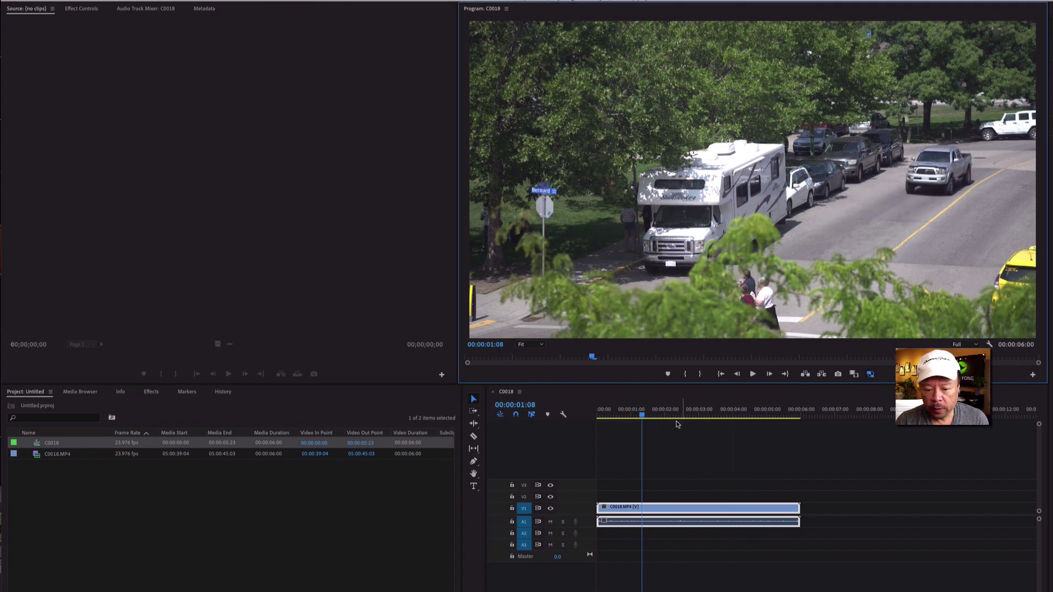
- Split the clip at 00:00:01:08 and move the second part later, leaving a gap
key(c)
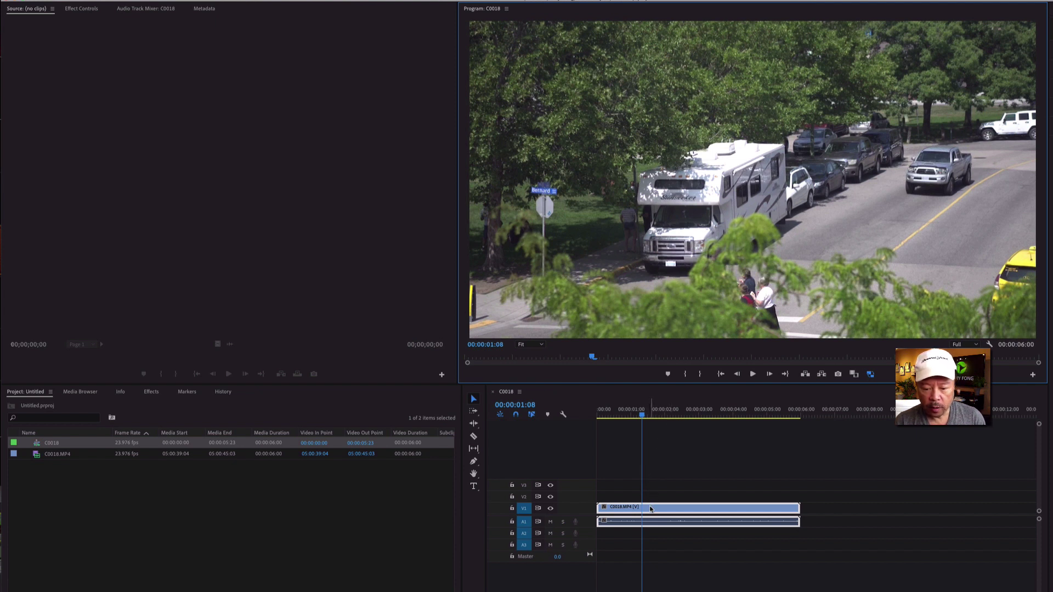
click(643, 510)
key(v)
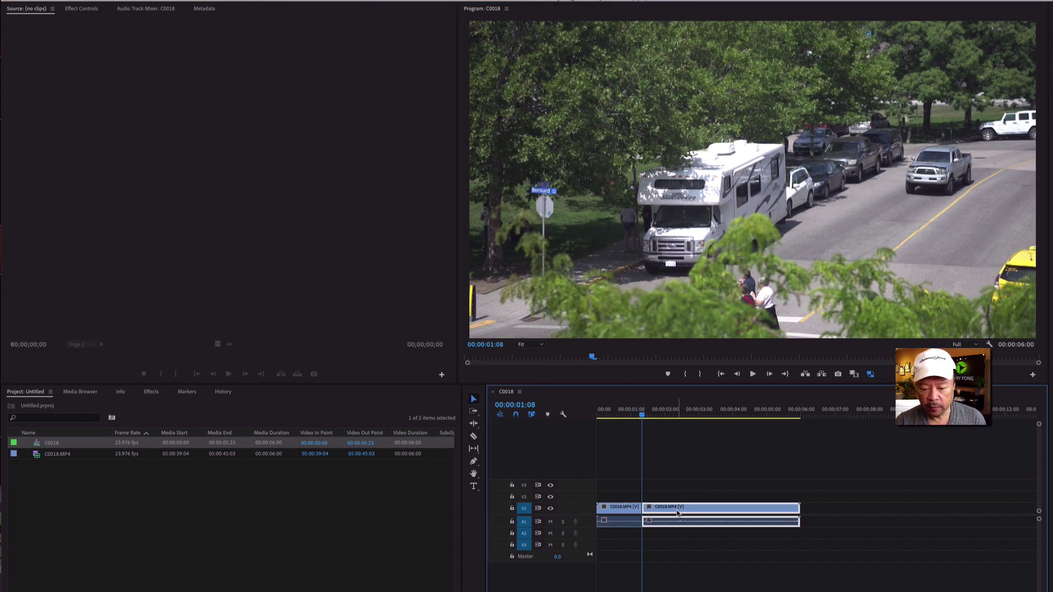
drag(722, 508, 765, 507)
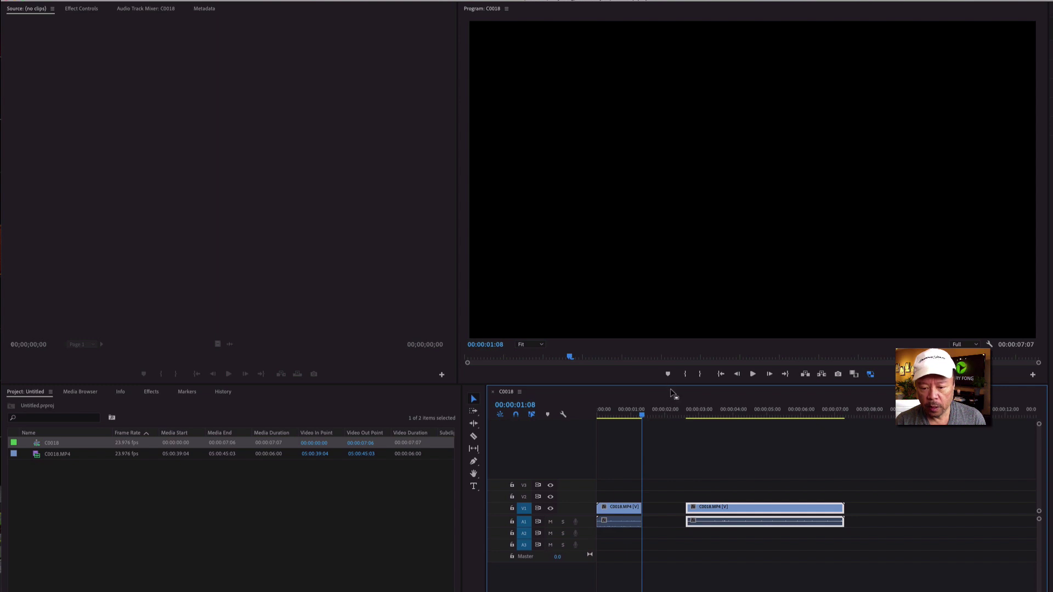
click(668, 417)
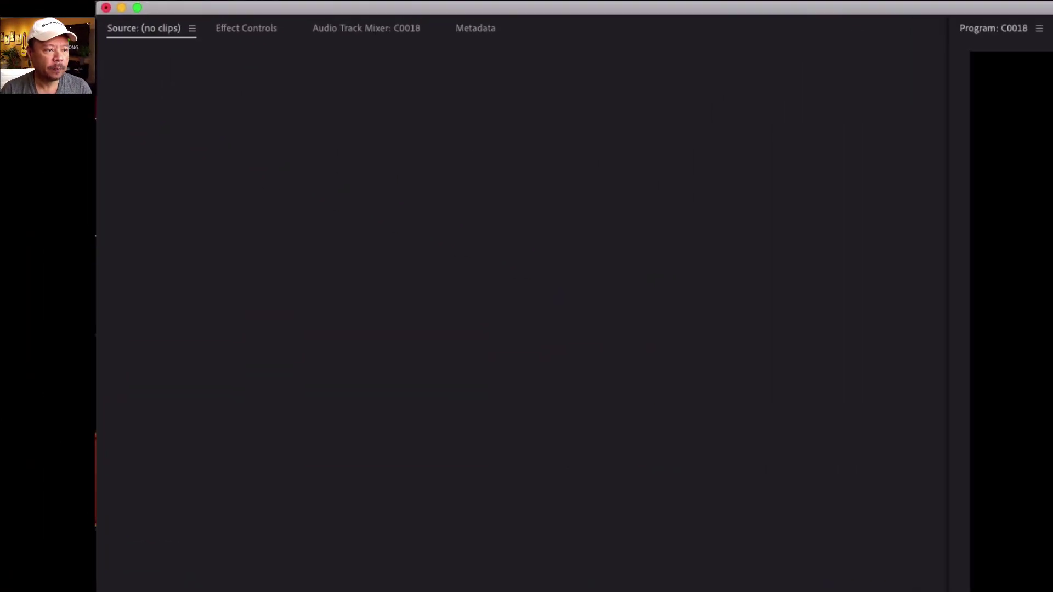
click(55, 0)
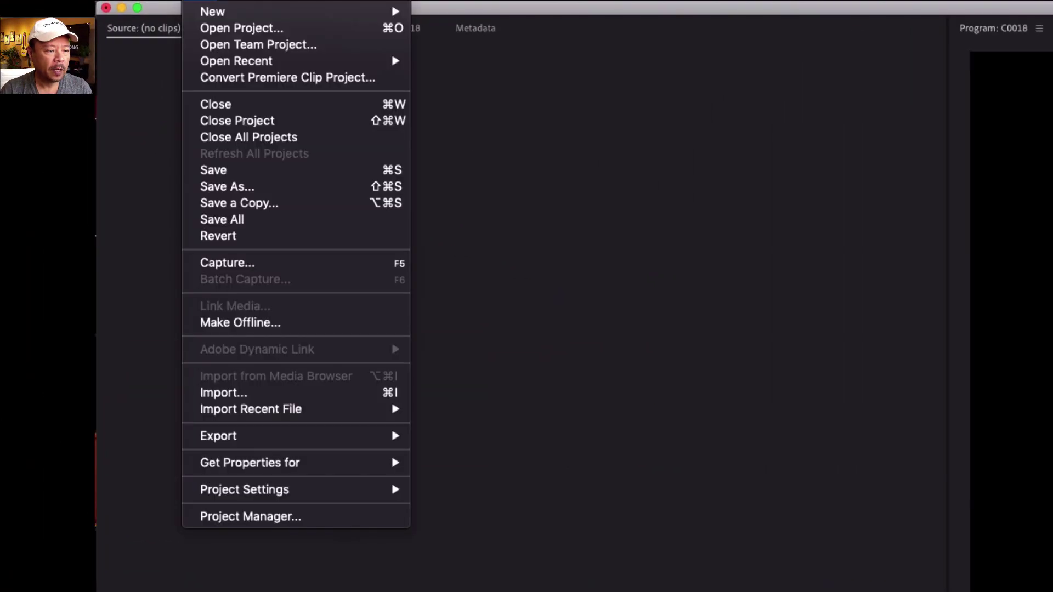
mouse_move(294, 439)
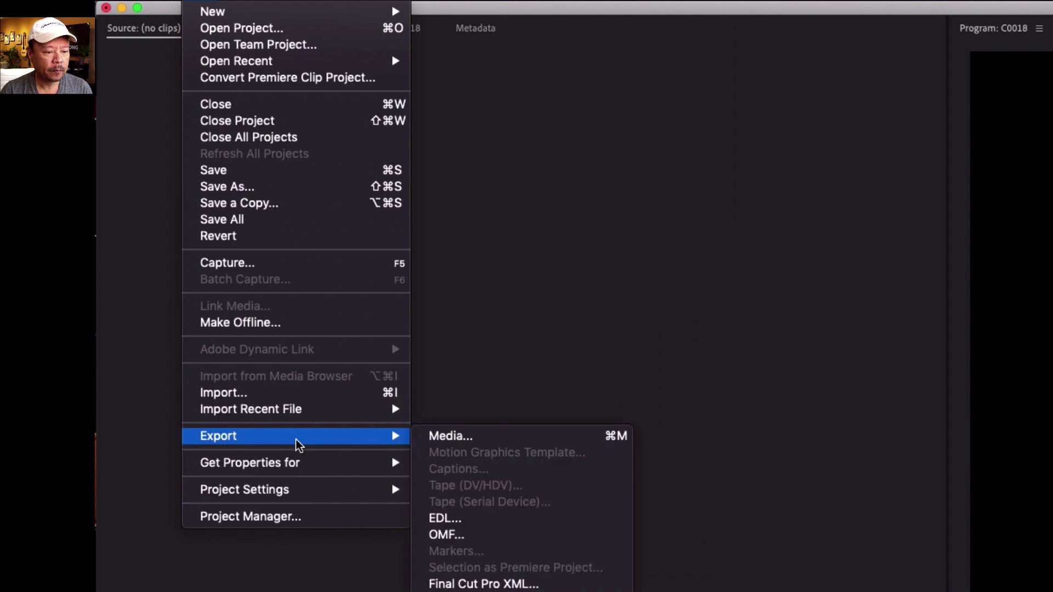
click(471, 437)
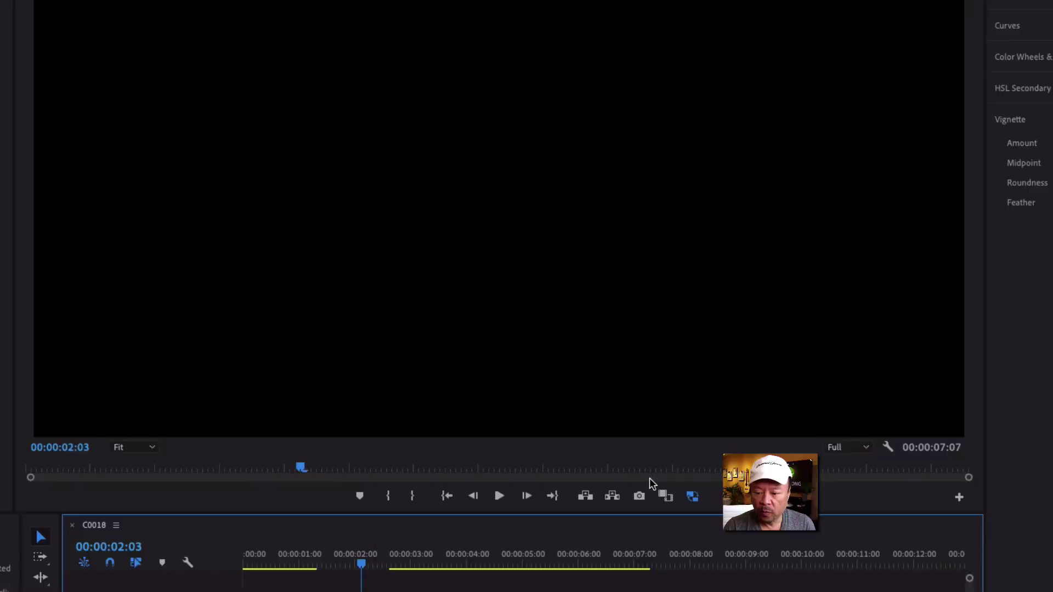
- Move the playhead to 00:00:04:12 and toggle proxies off to view the full-resolution C0018 footage
click(495, 566)
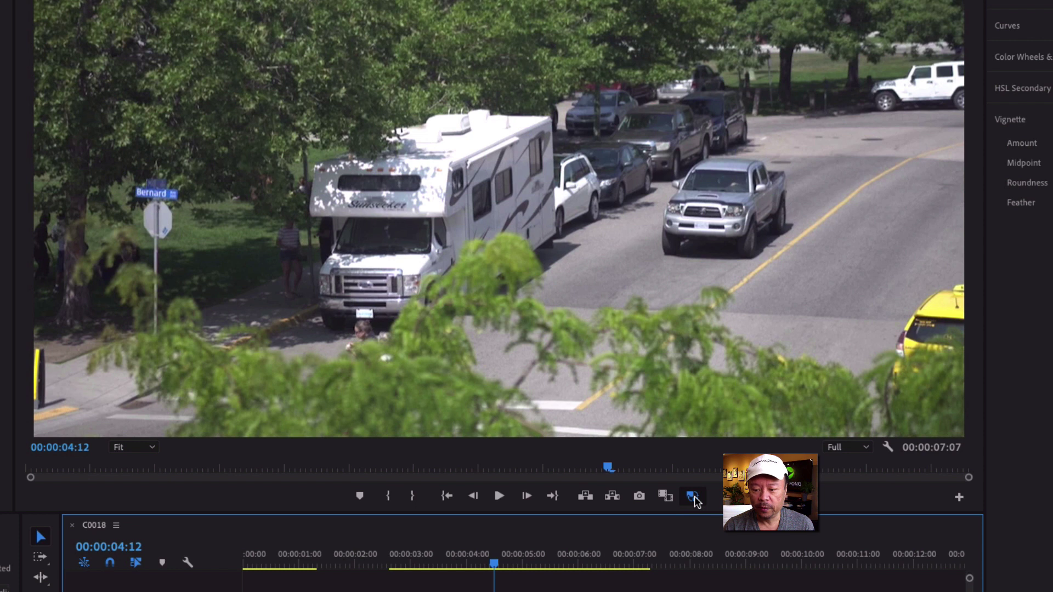
click(693, 498)
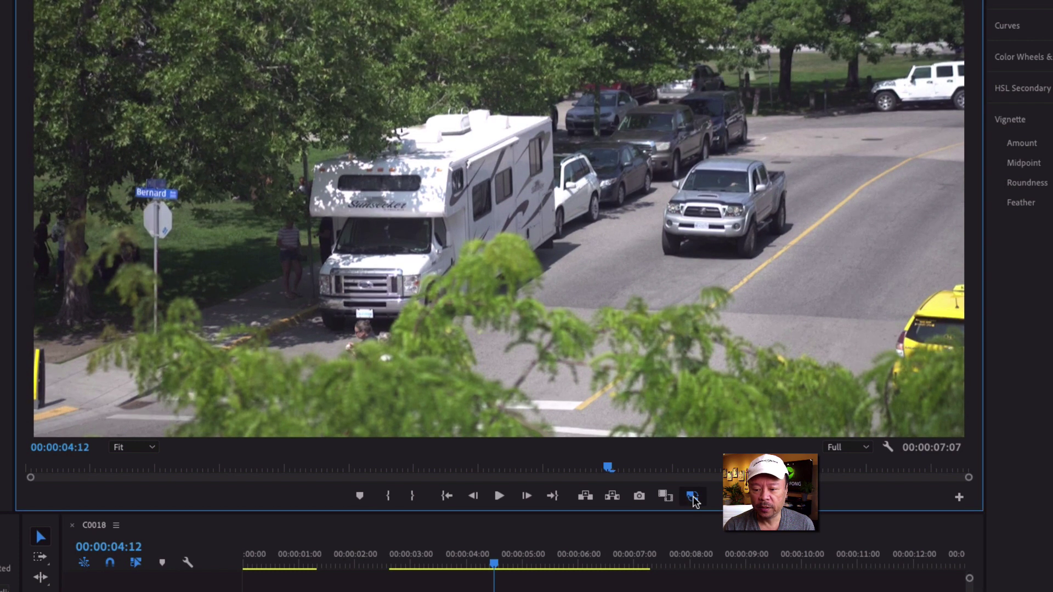
click(692, 497)
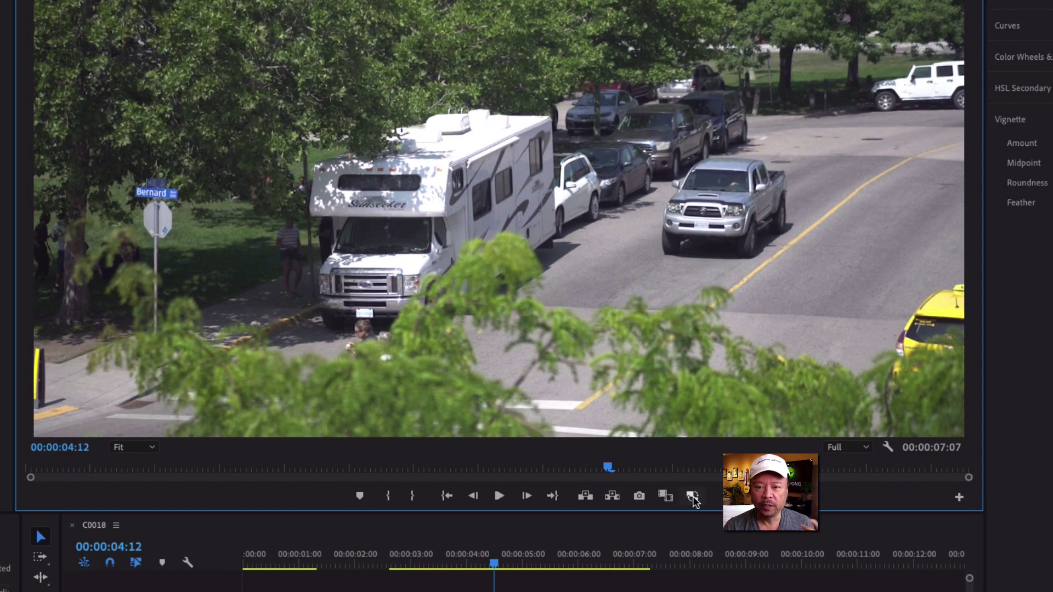